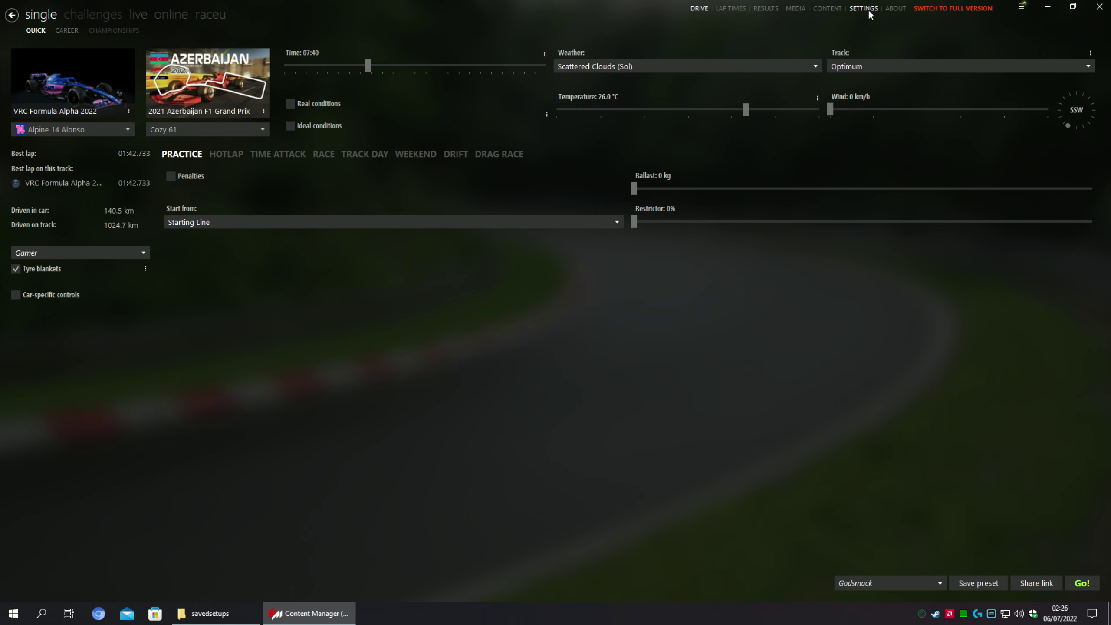
# Open the Assetto Corsa View & UI settings and confirm the steering wheel limit of 90°.
pyautogui.click(864, 9)
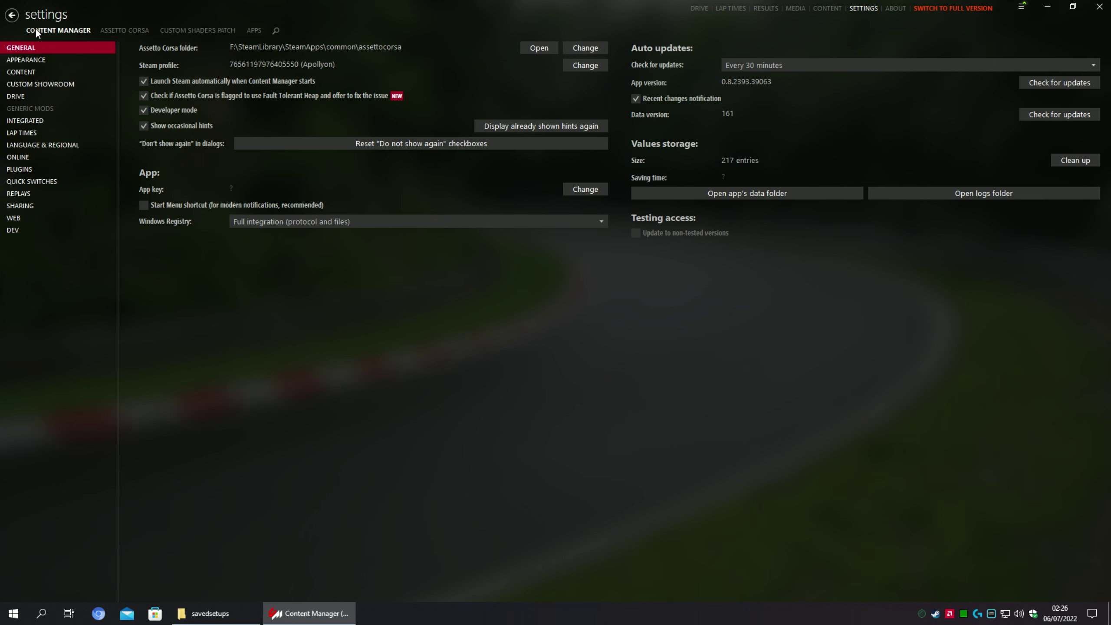
pyautogui.click(122, 30)
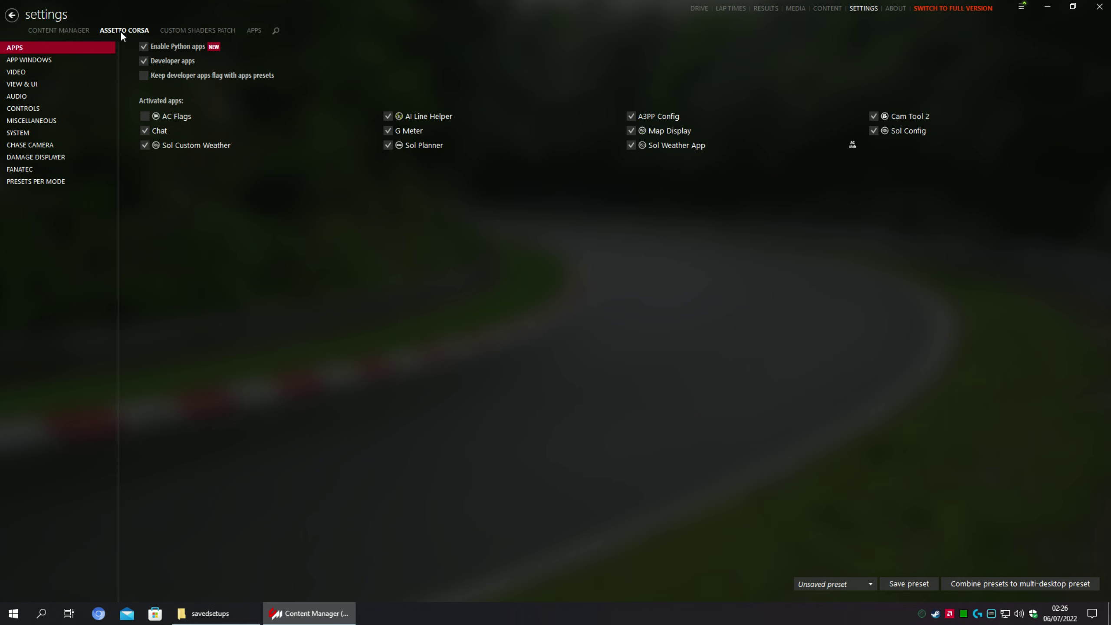
pyautogui.click(20, 83)
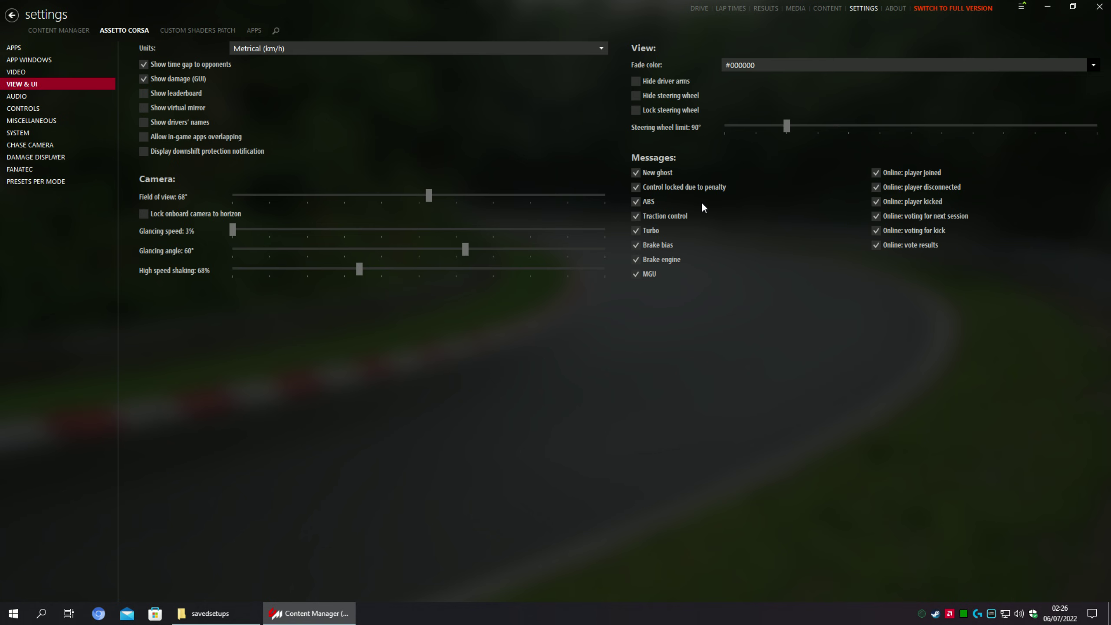
pyautogui.click(692, 126)
pyautogui.moveTo(692, 127); pyautogui.dragTo(700, 127)
pyautogui.press('Return')
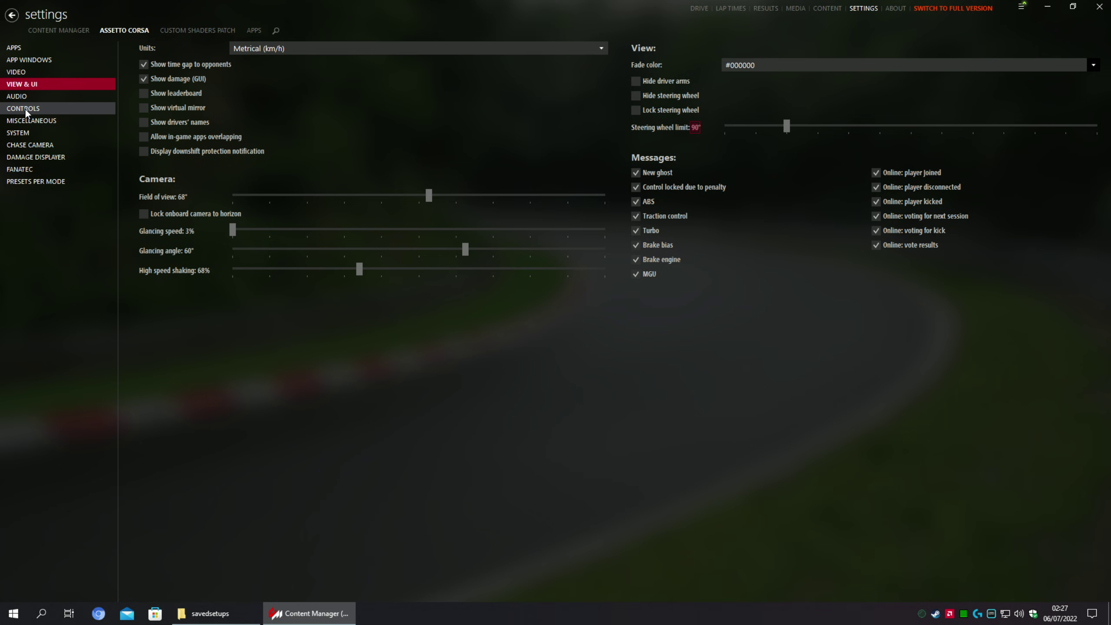
# Open the Assetto Corsa control settings and choose Gamepad as the input method.
pyautogui.click(26, 108)
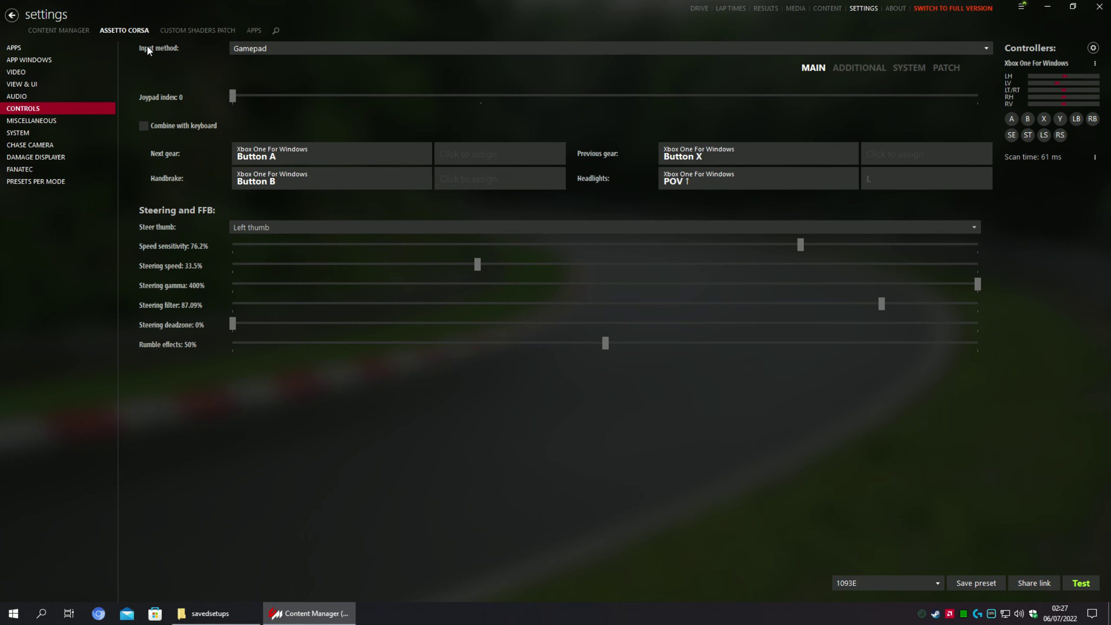
pyautogui.click(260, 50)
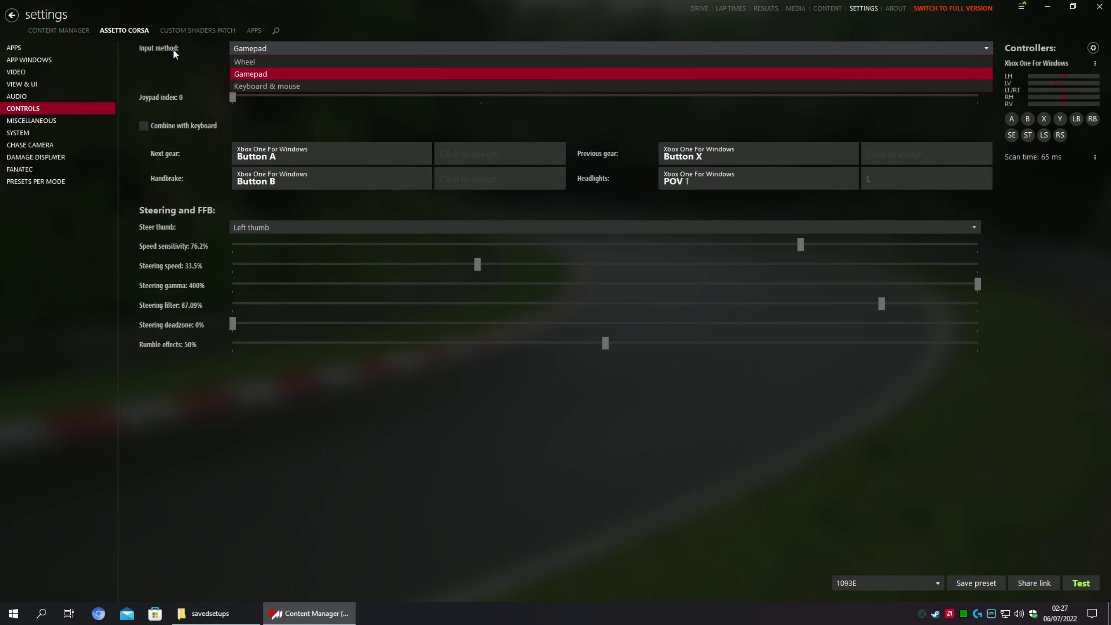
pyautogui.click(264, 73)
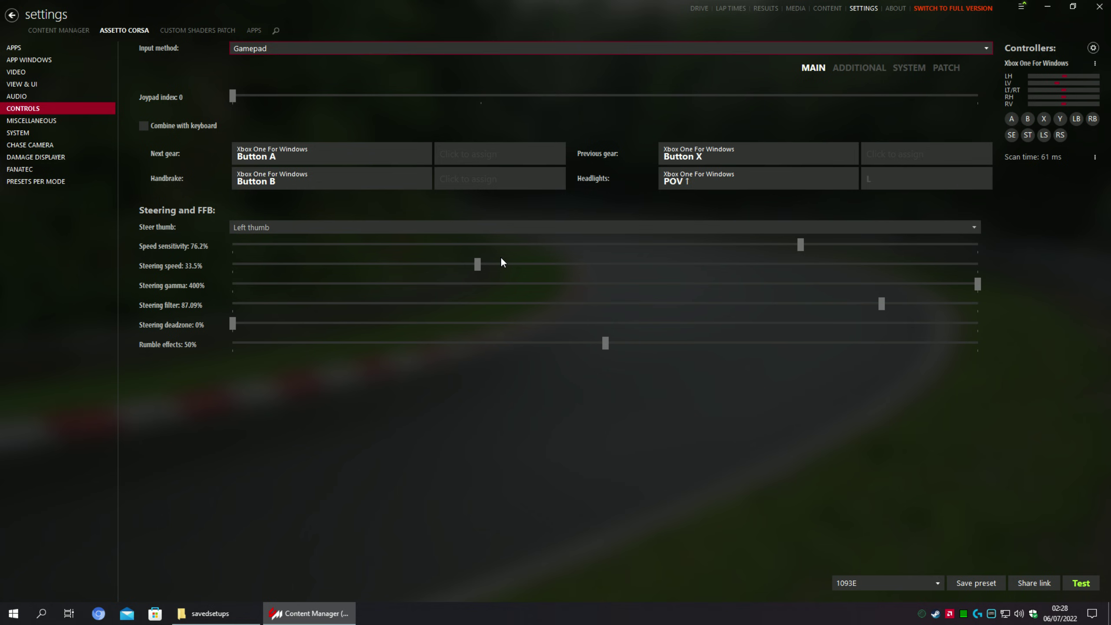
# Set speed sensitivity, steering speed, steering filter and rumble effects to 100%, and the steering deadzone to 45%.
pyautogui.moveTo(800, 249); pyautogui.dragTo(982, 248)
pyautogui.moveTo(478, 264); pyautogui.dragTo(979, 264)
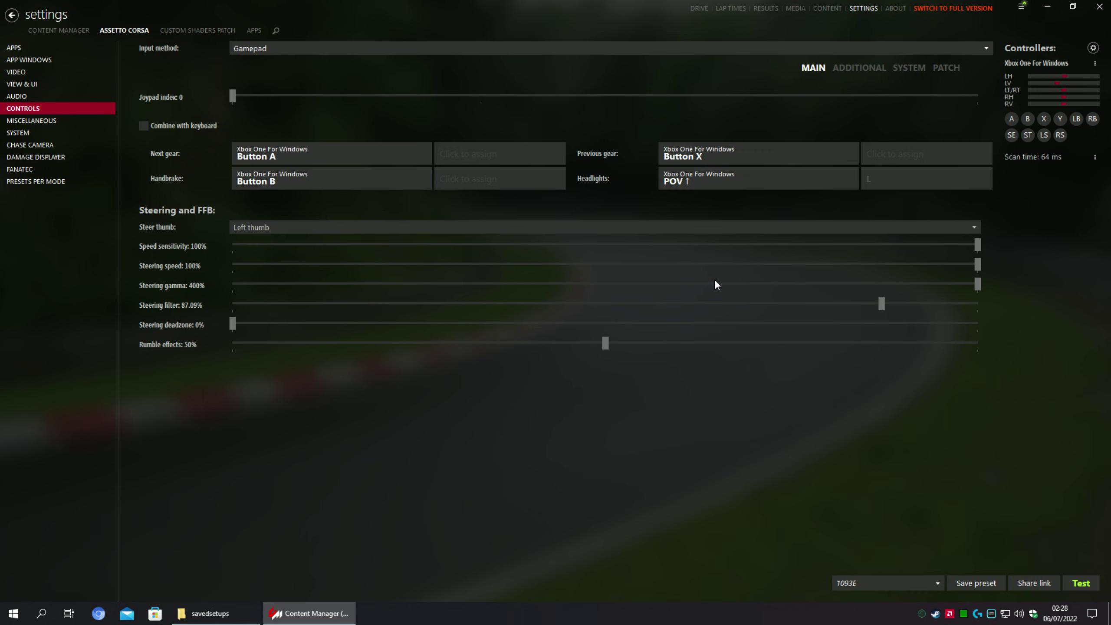
pyautogui.moveTo(870, 303); pyautogui.dragTo(980, 304)
pyautogui.moveTo(604, 345); pyautogui.dragTo(1040, 349)
pyautogui.moveTo(233, 324); pyautogui.dragTo(1006, 322)
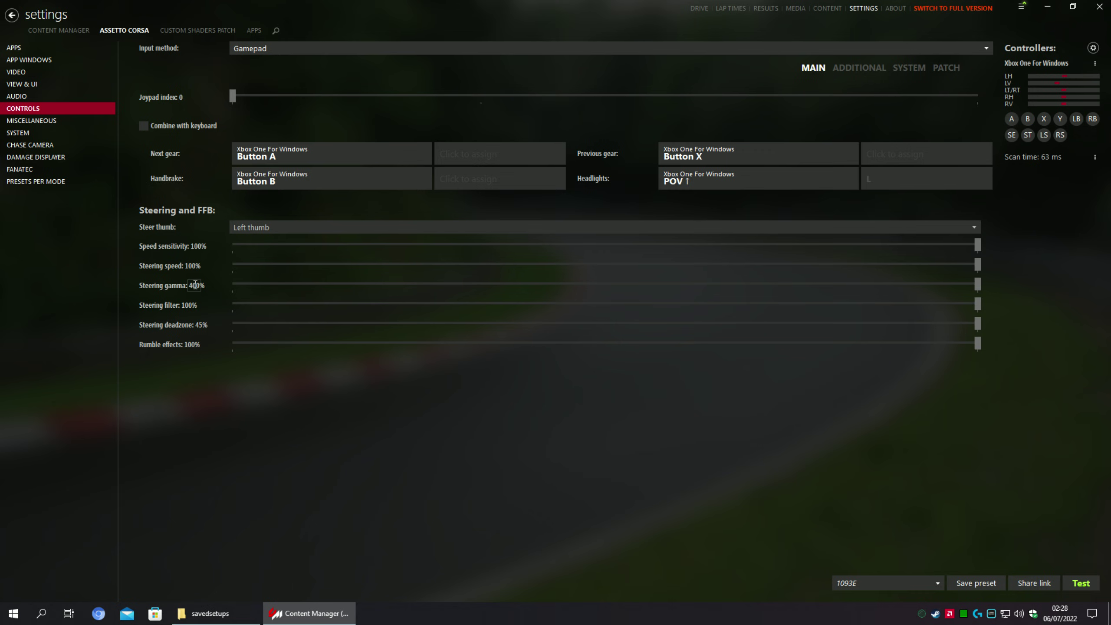
# Try to set the steering gamma to 1000%.
pyautogui.doubleClick(196, 285)
pyautogui.click(192, 285)
pyautogui.click(192, 285)
pyautogui.click(192, 287)
pyautogui.doubleClick(196, 285)
pyautogui.write('1000')
pyautogui.press('Return')
# Start saving the current controls as a preset and name it NEW SETTINGS.
pyautogui.click(971, 584)
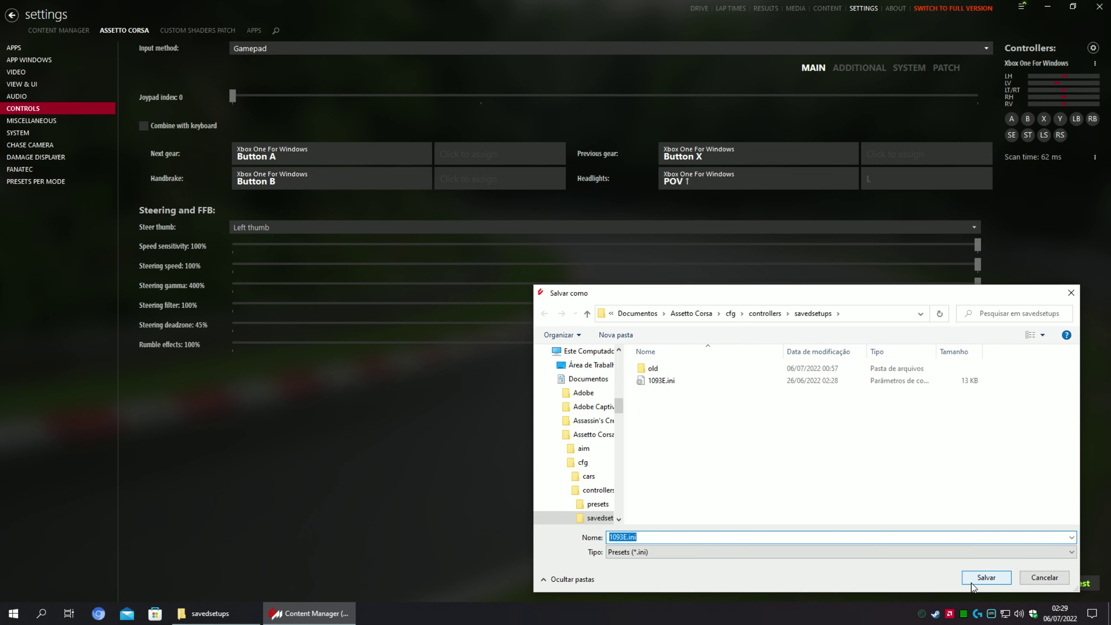
pyautogui.write('NEW SETTINGS')
# Examine the full path of the savedsetups folder in the save dialog.
pyautogui.click(864, 313)
pyautogui.click(610, 314)
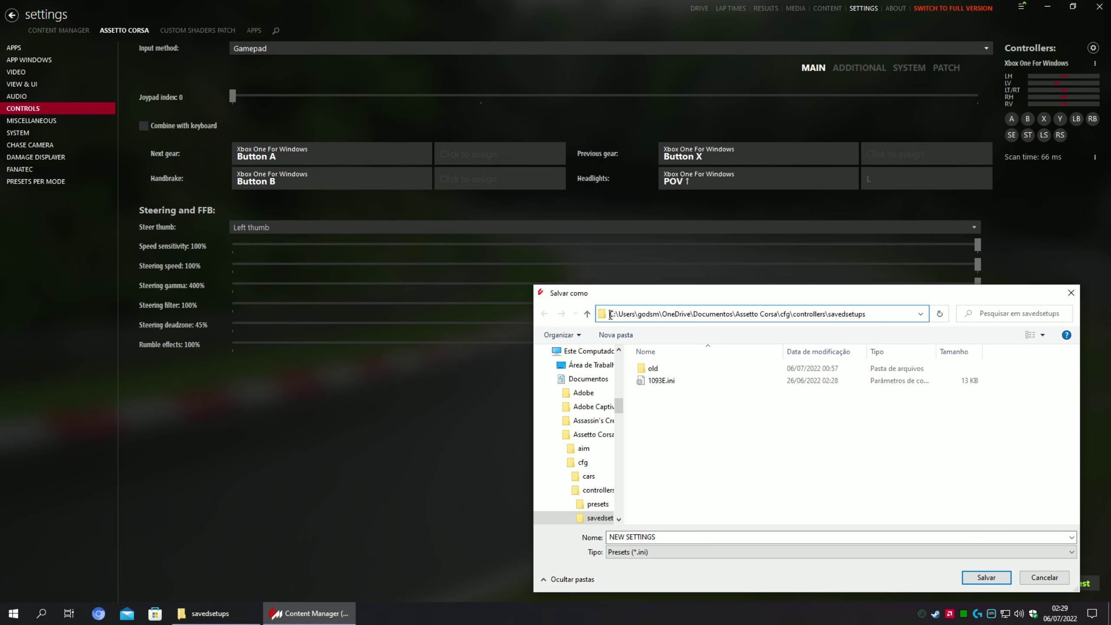
pyautogui.moveTo(621, 314); pyautogui.dragTo(851, 324)
pyautogui.click(870, 315)
pyautogui.doubleClick(648, 314)
pyautogui.click(648, 314)
pyautogui.doubleClick(648, 314)
pyautogui.click(648, 314)
pyautogui.moveTo(637, 314); pyautogui.dragTo(661, 315)
pyautogui.click(616, 315)
pyautogui.press('Right')
pyautogui.press('Right')
pyautogui.press('Right')
pyautogui.press('Right')
pyautogui.press('Right')
pyautogui.press('Right')
pyautogui.press('Right')
pyautogui.press('Right')
pyautogui.doubleClick(610, 317)
pyautogui.click(612, 316)
pyautogui.moveTo(623, 315); pyautogui.dragTo(891, 326)
pyautogui.click(884, 315)
pyautogui.moveTo(732, 315); pyautogui.dragTo(873, 314)
pyautogui.press('End')
pyautogui.moveTo(753, 314); pyautogui.dragTo(865, 315)
# Save the NEW SETTINGS preset in the savedsetups folder.
pyautogui.click(738, 439)
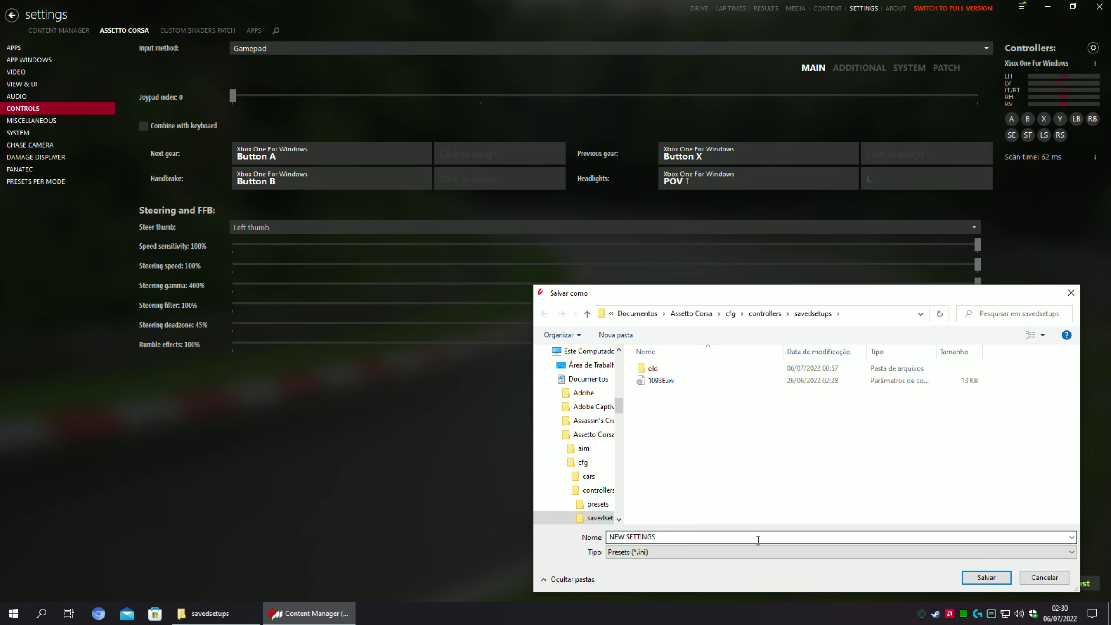
pyautogui.click(987, 578)
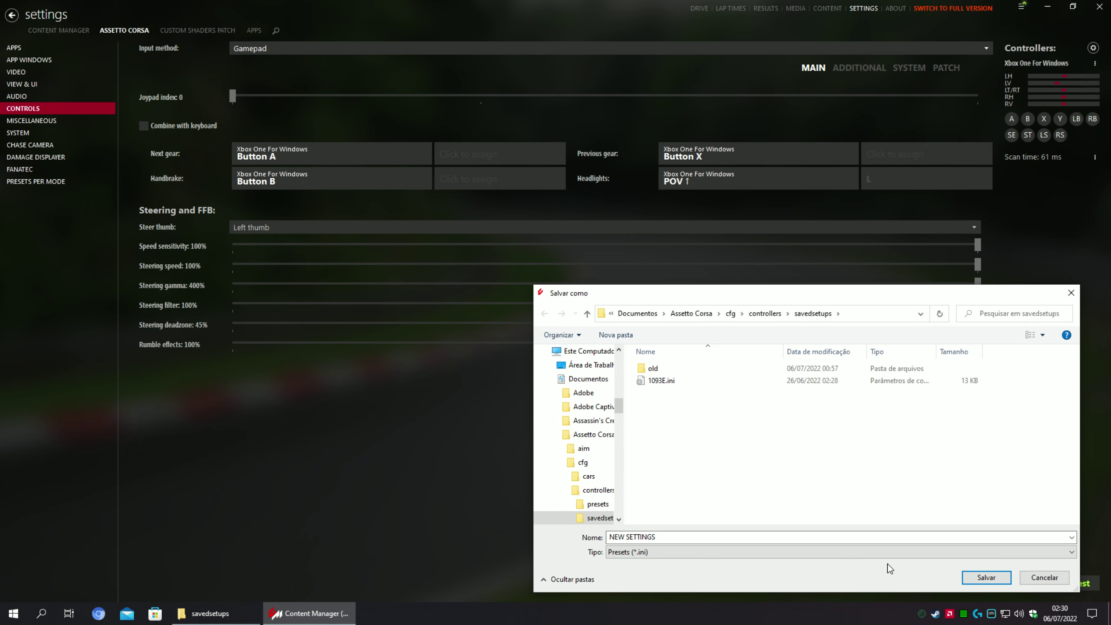
pyautogui.click(988, 578)
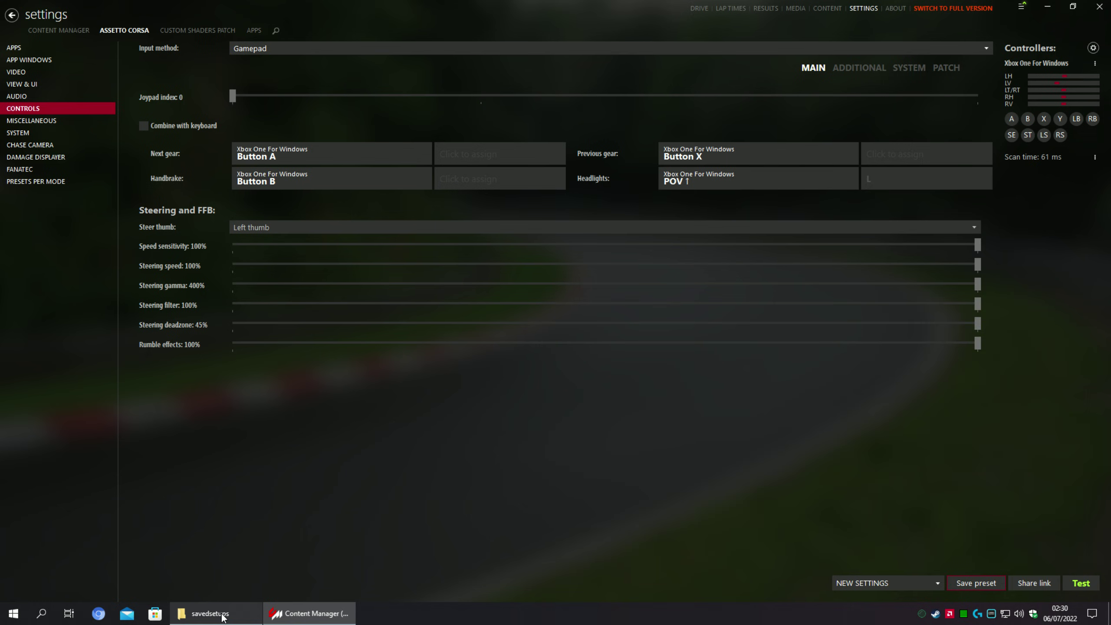
# Switch to the savedsetups folder in File Explorer and open 1093E.ini.
pyautogui.moveTo(210, 613)
pyautogui.click(245, 565)
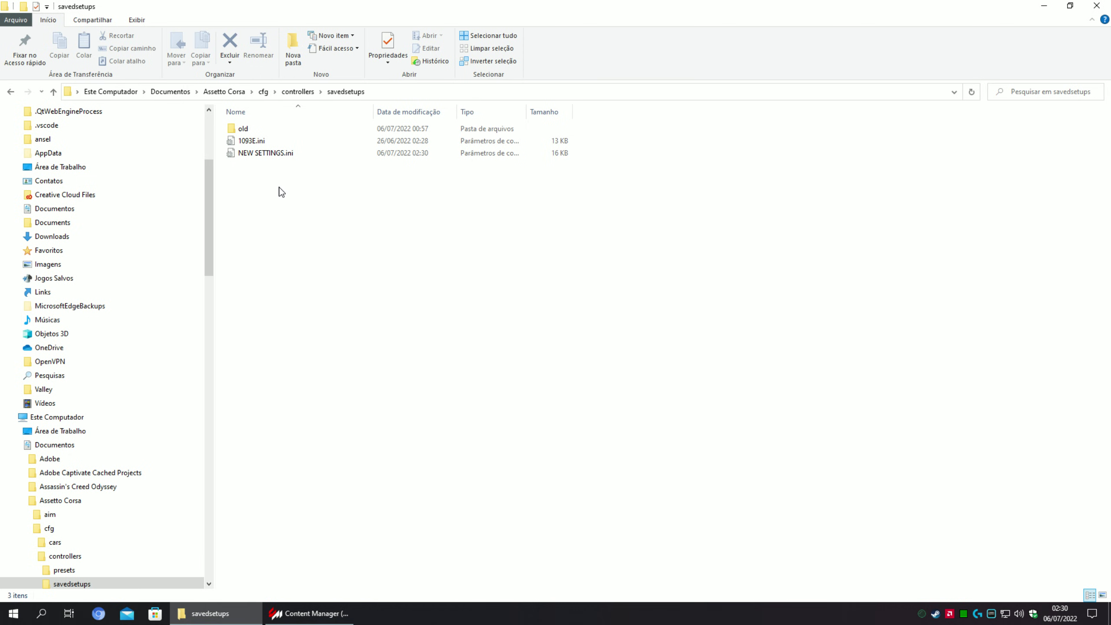
pyautogui.click(418, 92)
pyautogui.click(290, 225)
pyautogui.doubleClick(261, 141)
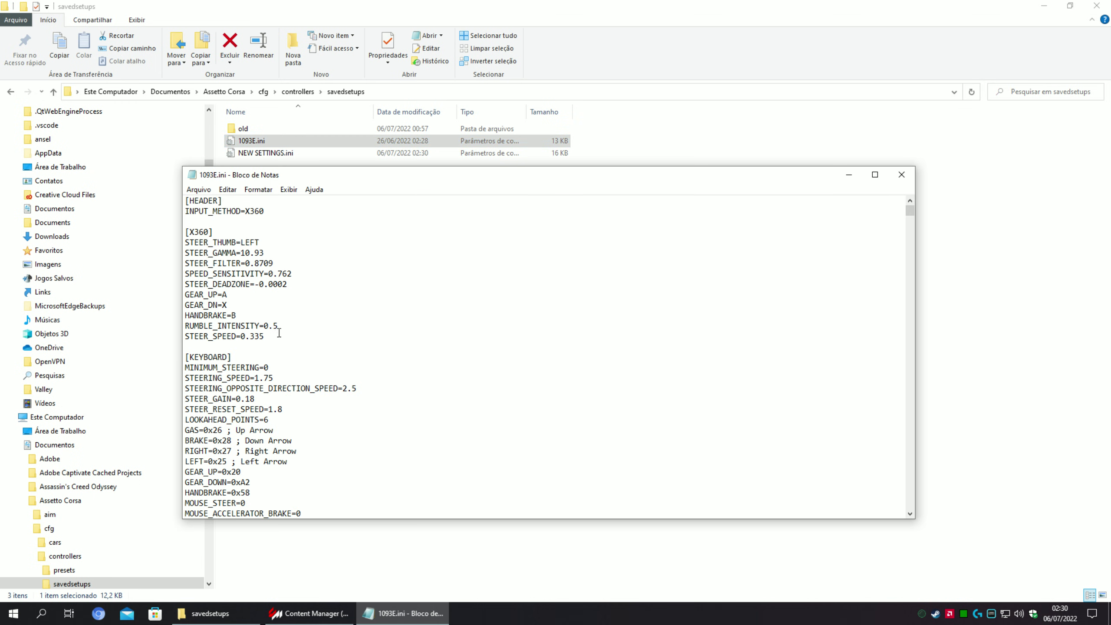
# Examine the STEER_GAMMA value in the [X360] section of 1093E.ini and compare it with the steering gamma in Content Manager.
pyautogui.moveTo(279, 332); pyautogui.dragTo(185, 232)
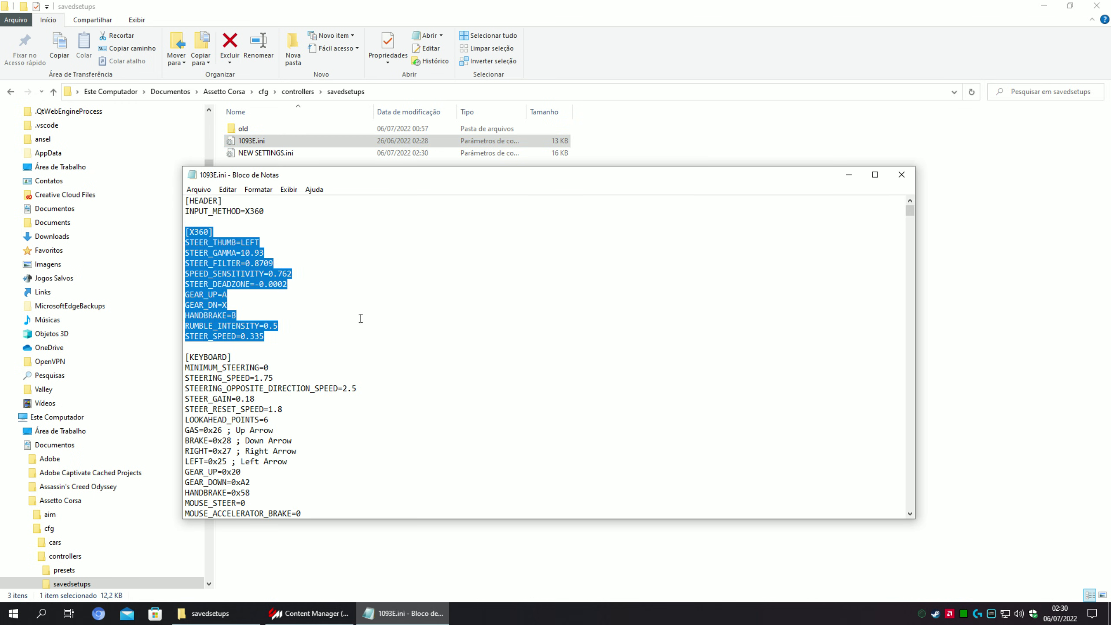
pyautogui.click(264, 252)
pyautogui.moveTo(240, 253); pyautogui.dragTo(264, 250)
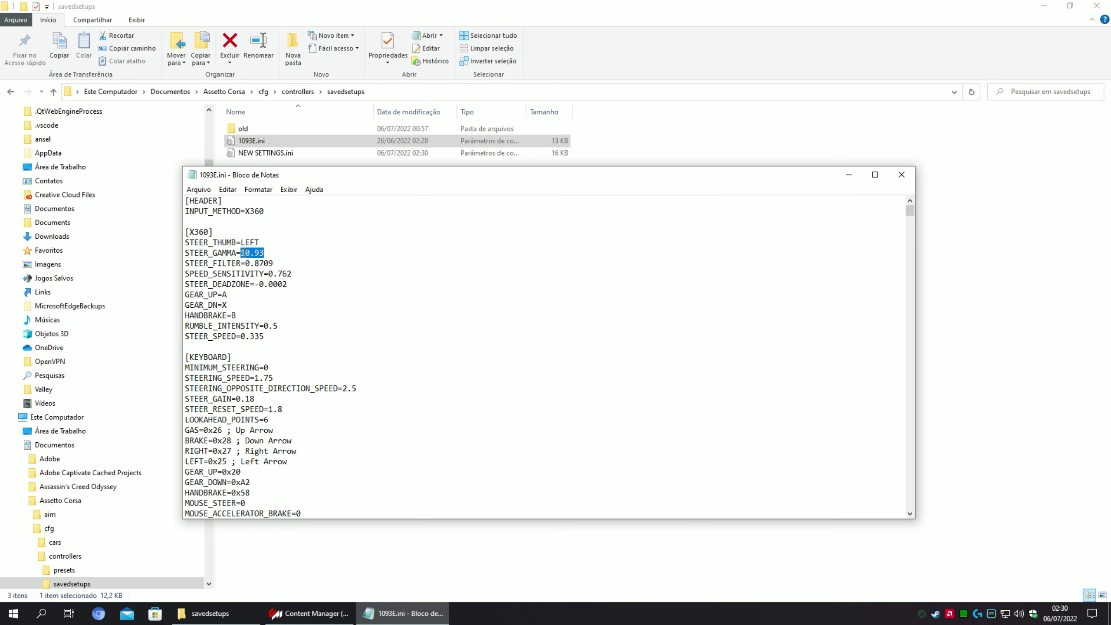
pyautogui.click(243, 252)
pyautogui.moveTo(258, 253); pyautogui.dragTo(267, 252)
pyautogui.click(243, 253)
pyautogui.click(306, 613)
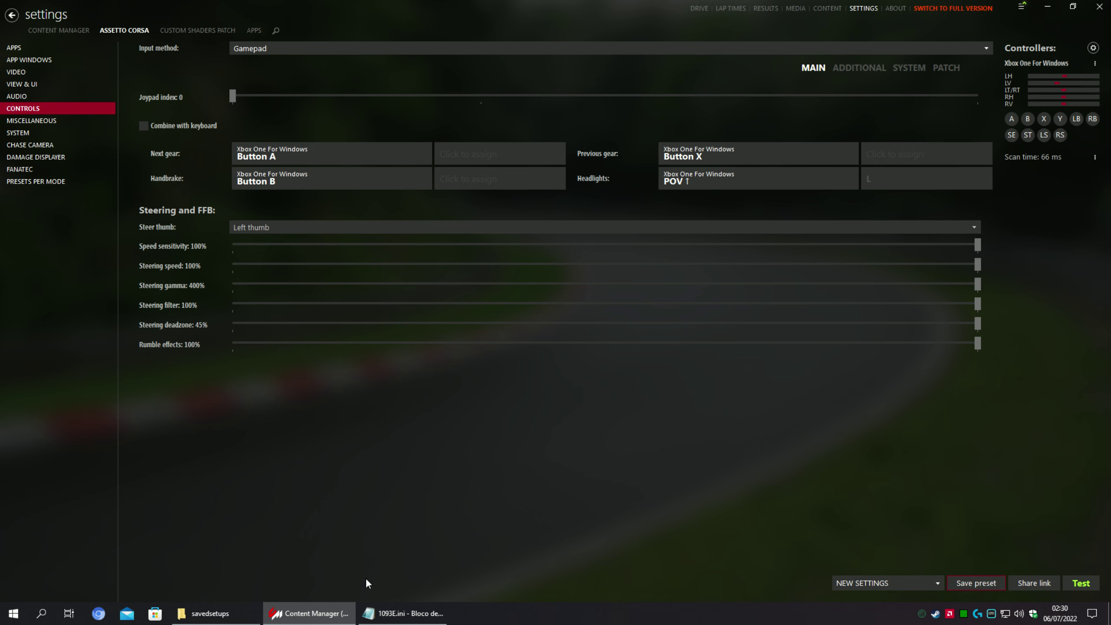
pyautogui.click(376, 613)
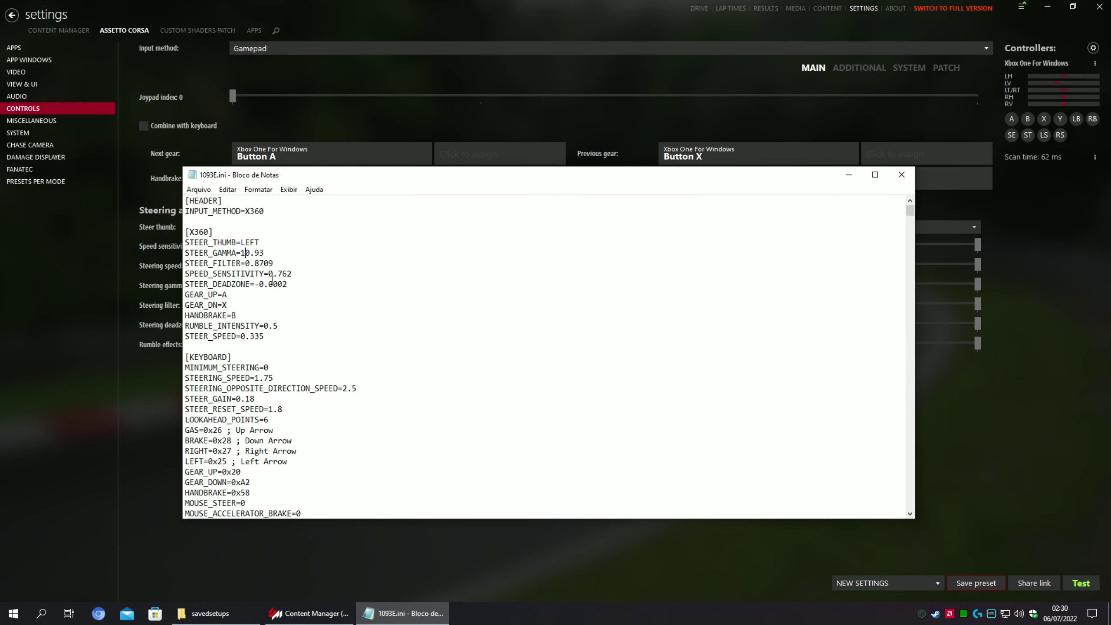
# Copy the whole [X360] section of 1093E.ini and open NEW SETTINGS.ini from the savedsetups folder.
pyautogui.moveTo(279, 335); pyautogui.dragTo(185, 230)
pyautogui.hotkey('ctrl', 'c')
pyautogui.click(238, 613)
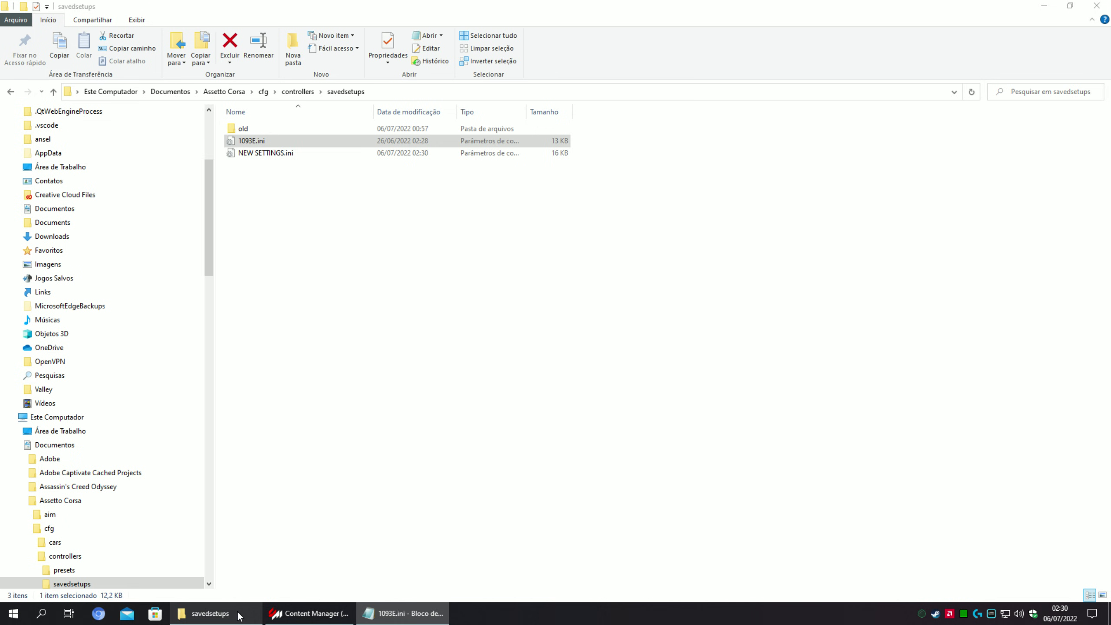
pyautogui.doubleClick(255, 156)
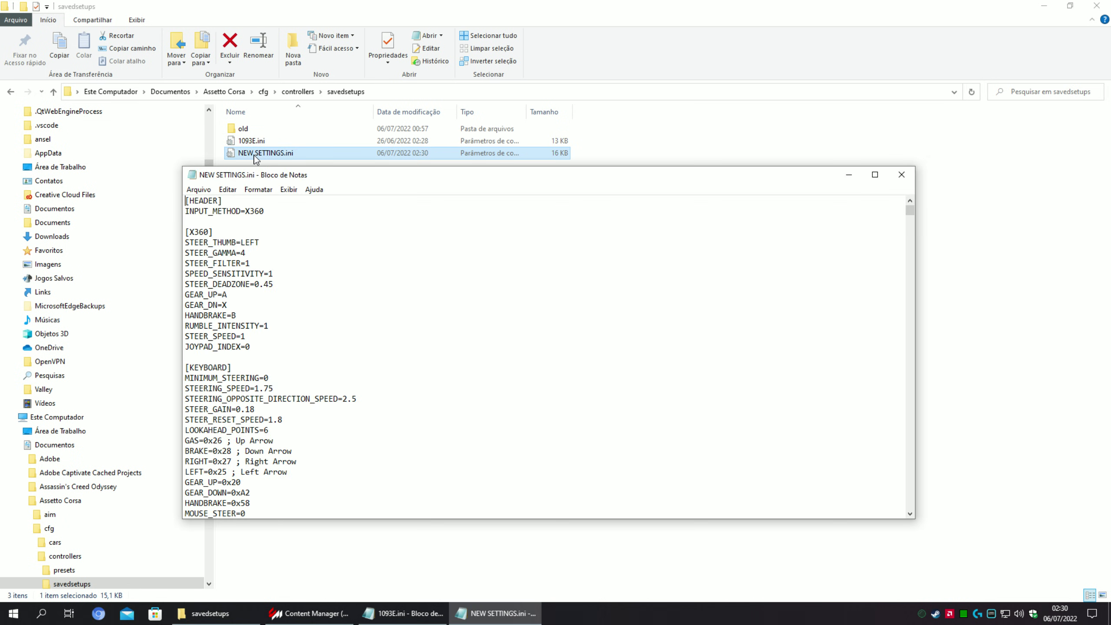
# Examine the STEER_GAMMA line in the [X360] section of NEW SETTINGS.ini.
pyautogui.moveTo(251, 347); pyautogui.dragTo(245, 254)
pyautogui.click(209, 241)
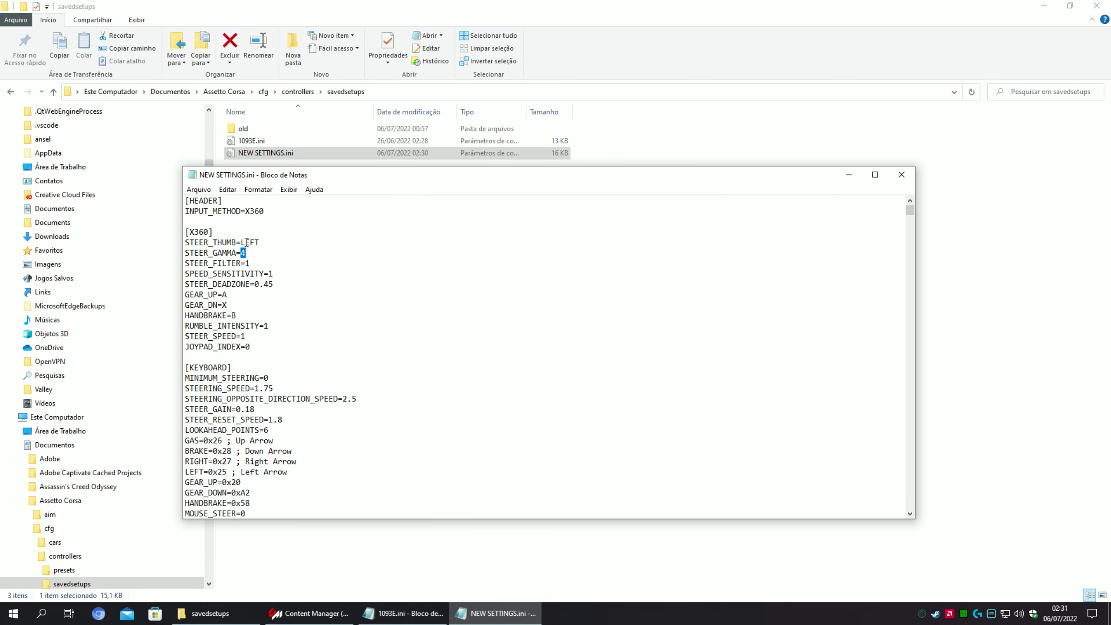
pyautogui.doubleClick(243, 253)
pyautogui.click(243, 253)
pyautogui.moveTo(240, 253); pyautogui.dragTo(187, 258)
pyautogui.click(241, 253)
pyautogui.click(199, 260)
# Replace the [X360] section of NEW SETTINGS.ini with the one copied from 1093E.ini and review the pasted lines.
pyautogui.moveTo(252, 348); pyautogui.dragTo(183, 235)
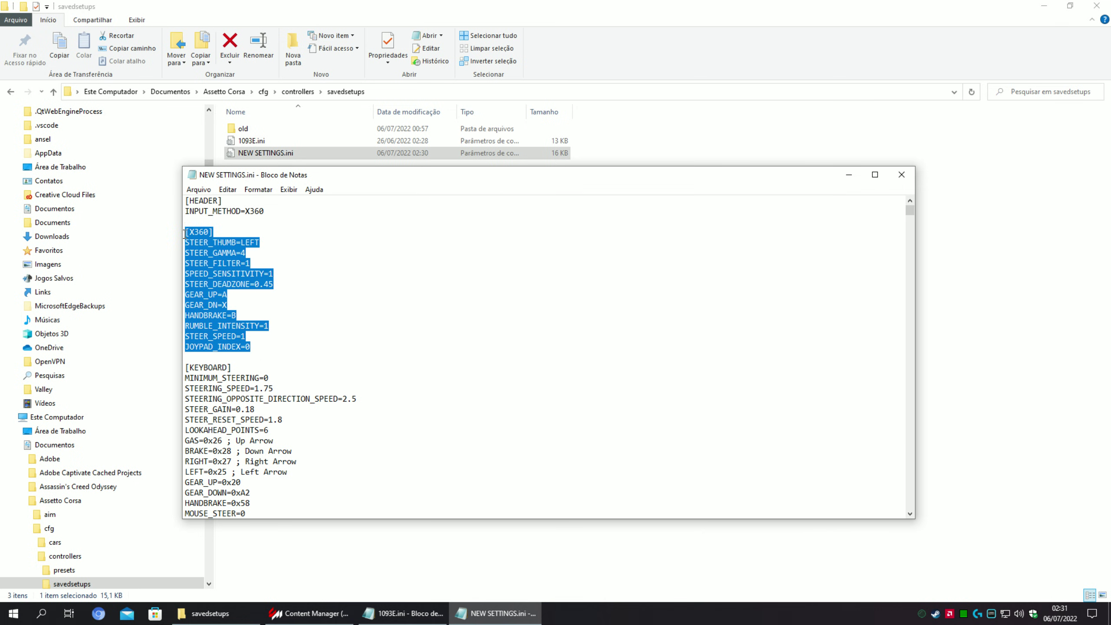
pyautogui.hotkey('ctrl', 'v')
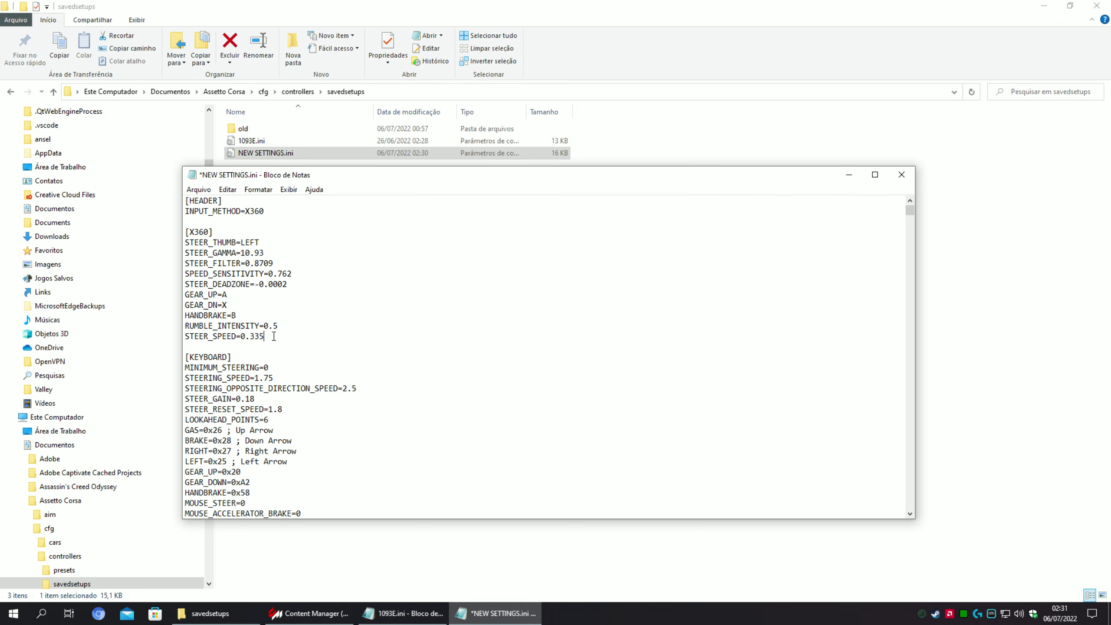
pyautogui.moveTo(265, 337); pyautogui.dragTo(187, 234)
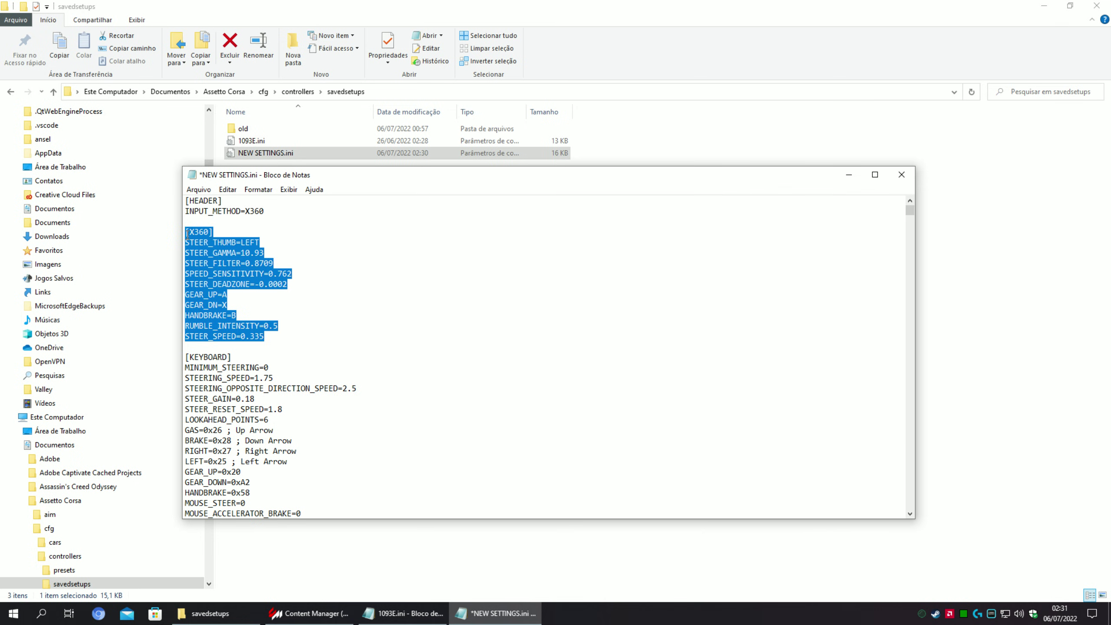
pyautogui.click(188, 231)
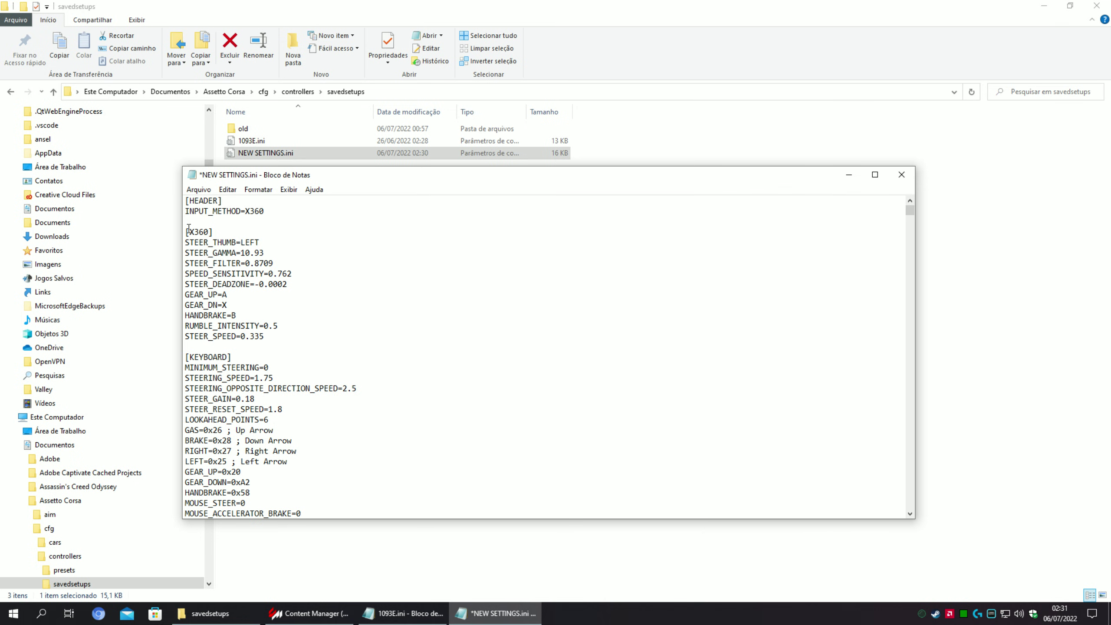
pyautogui.moveTo(188, 231)
pyautogui.mouseDown()
pyautogui.moveTo(270, 343)
pyautogui.moveTo(187, 258)
pyautogui.moveTo(183, 233)
pyautogui.mouseUp()
pyautogui.click(265, 336)
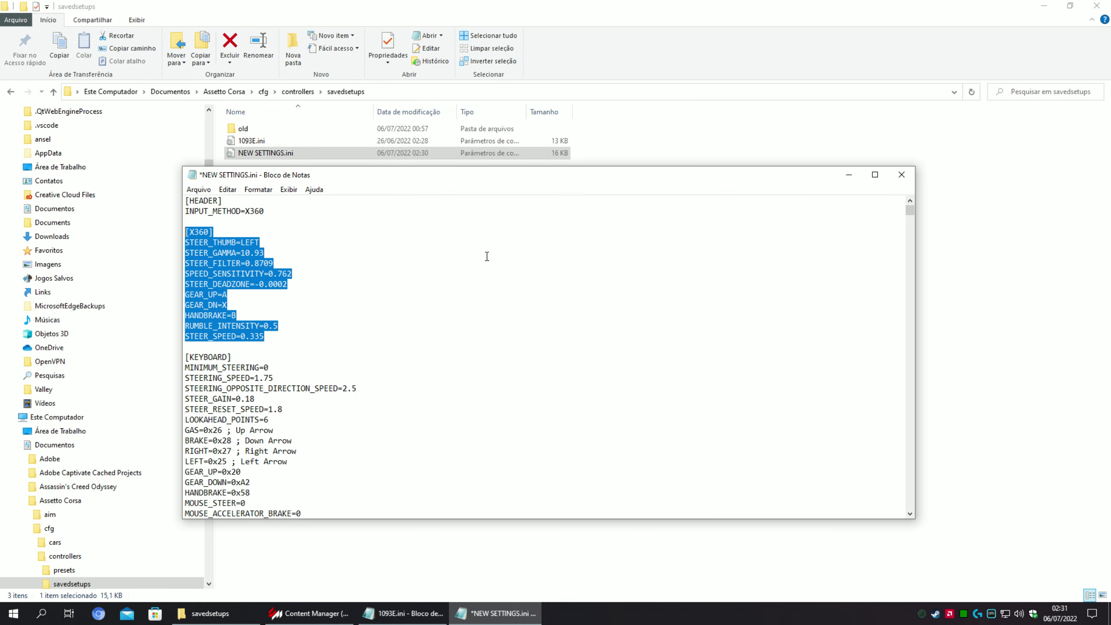
pyautogui.click(209, 283)
pyautogui.moveTo(188, 233); pyautogui.dragTo(245, 274)
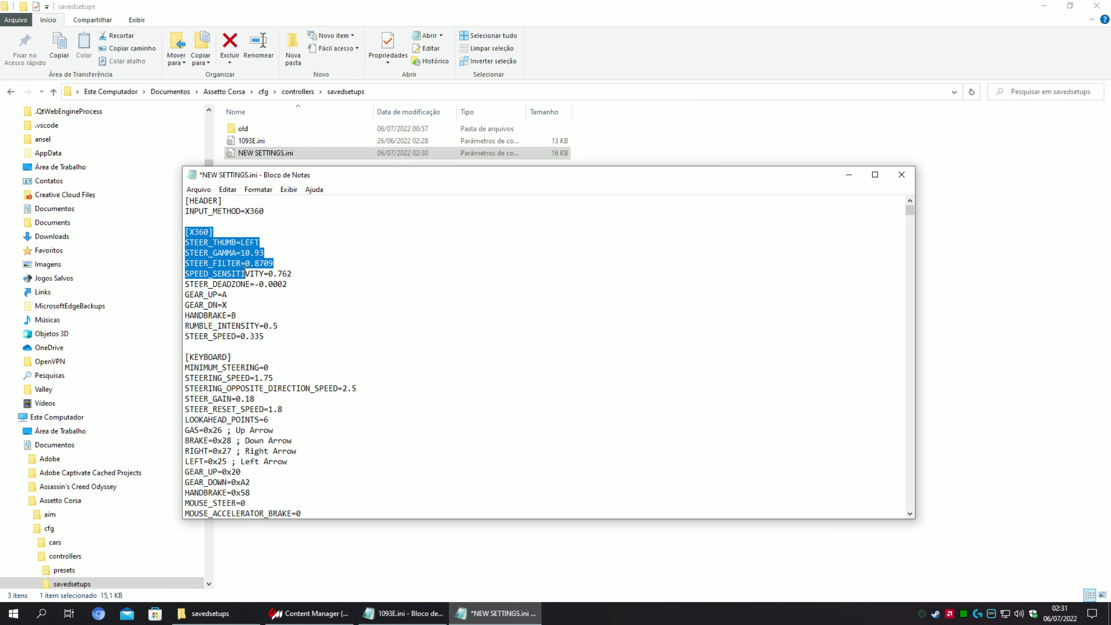
# Save NEW SETTINGS.ini and close both open preset files.
pyautogui.hotkey('ctrl', 's')
pyautogui.click(901, 175)
pyautogui.click(423, 613)
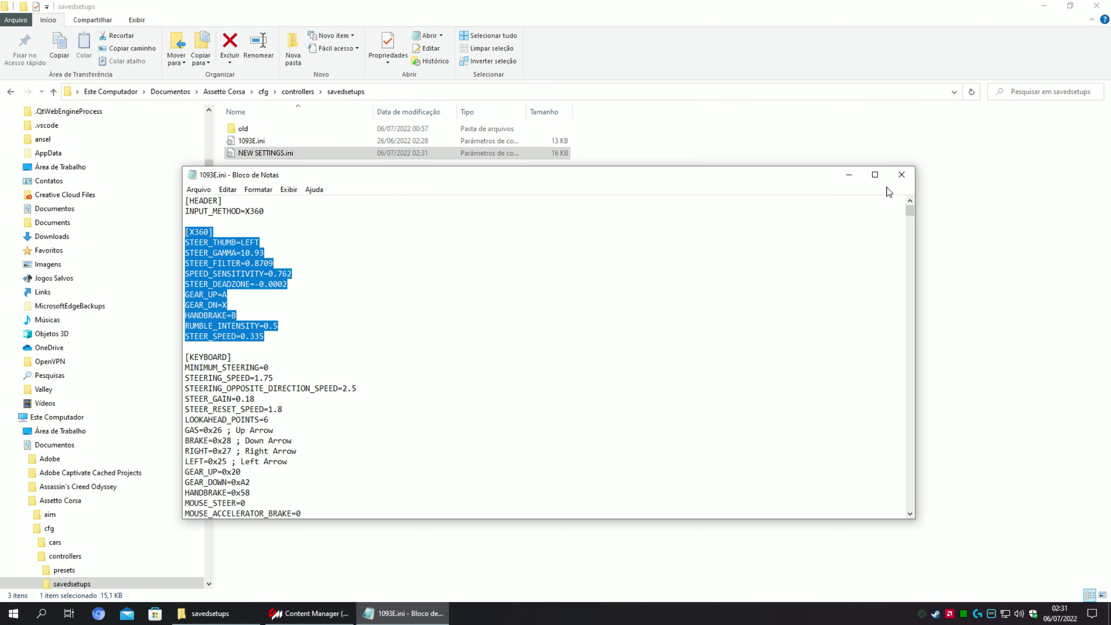
pyautogui.click(901, 174)
# Switch back to Content Manager and load the NEW SETTINGS controls preset.
pyautogui.click(315, 613)
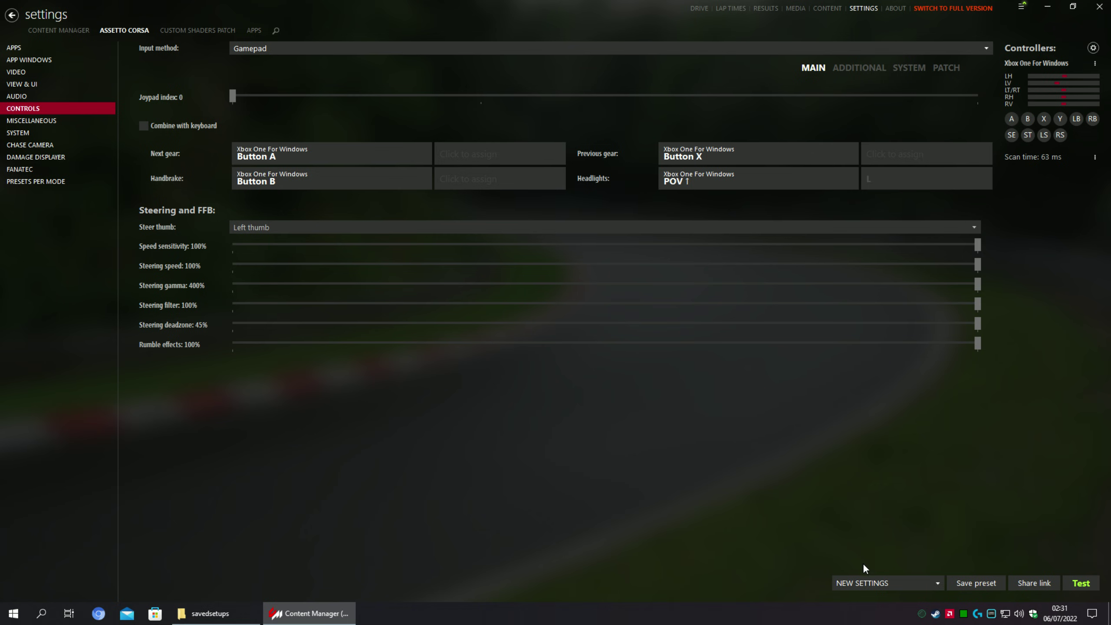
pyautogui.click(866, 583)
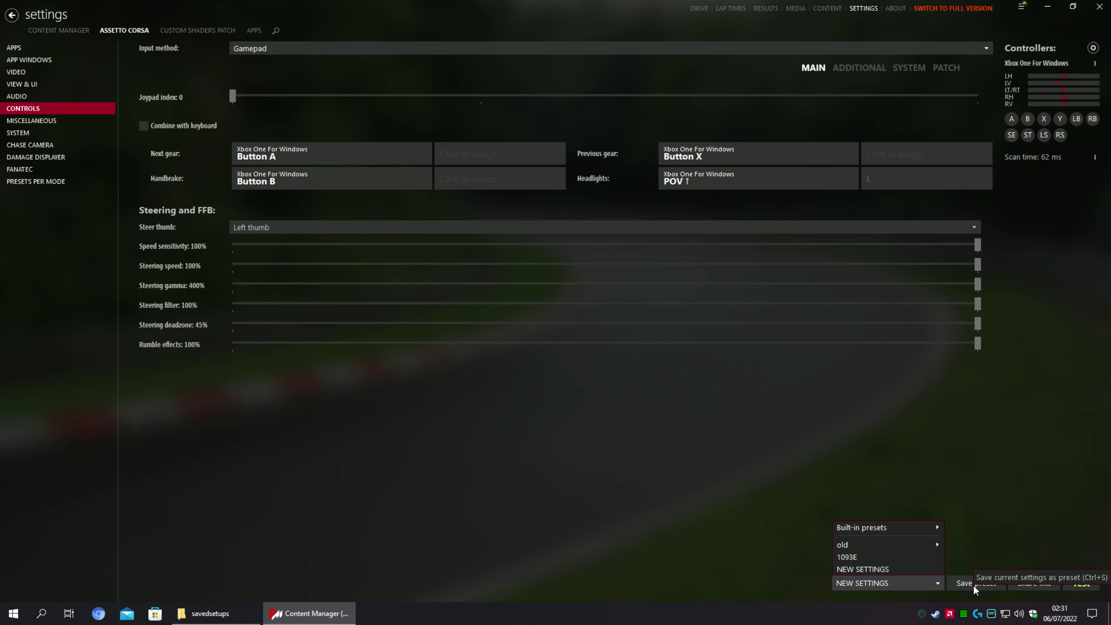
pyautogui.click(870, 567)
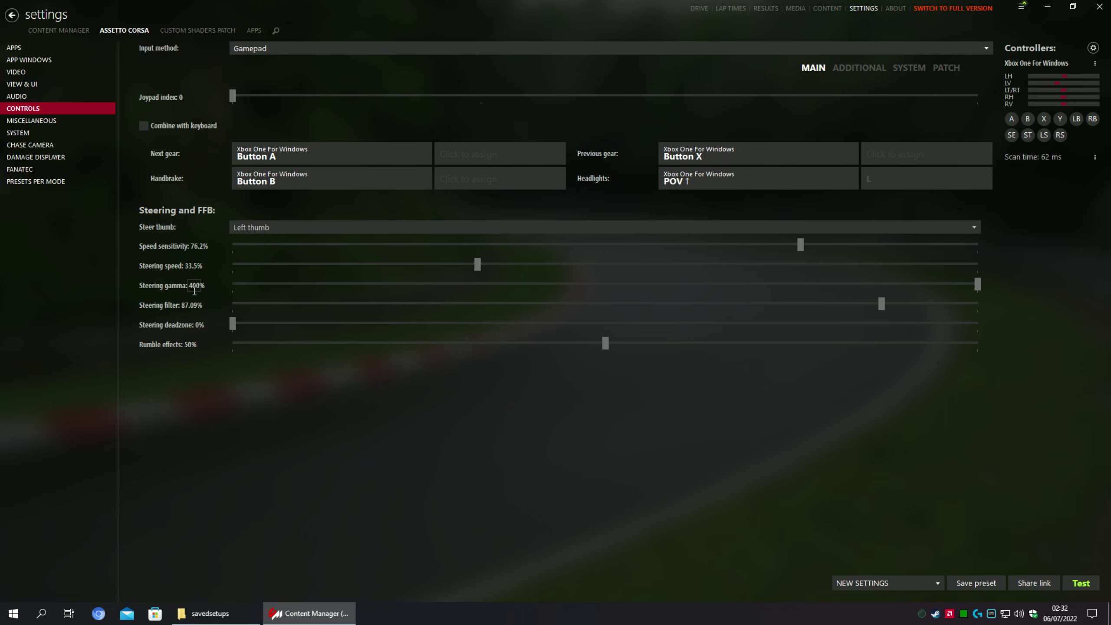
# Open NEW SETTINGS.ini from the savedsetups folder, check the STEER_GAMMA value in its [X360] section, and close the file.
pyautogui.moveTo(218, 615)
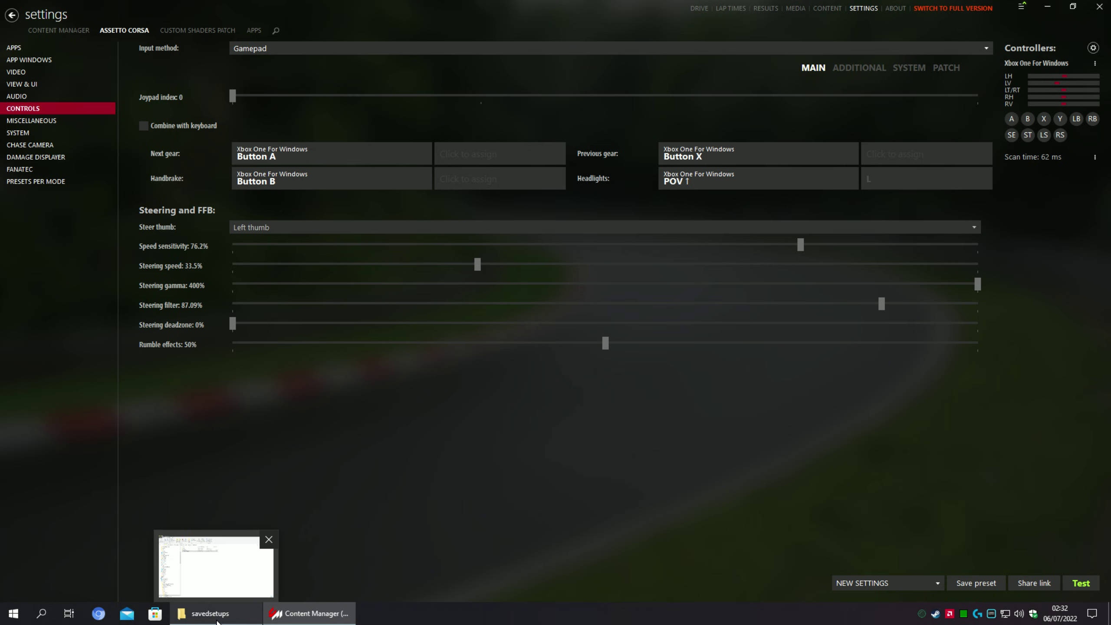
pyautogui.click(217, 611)
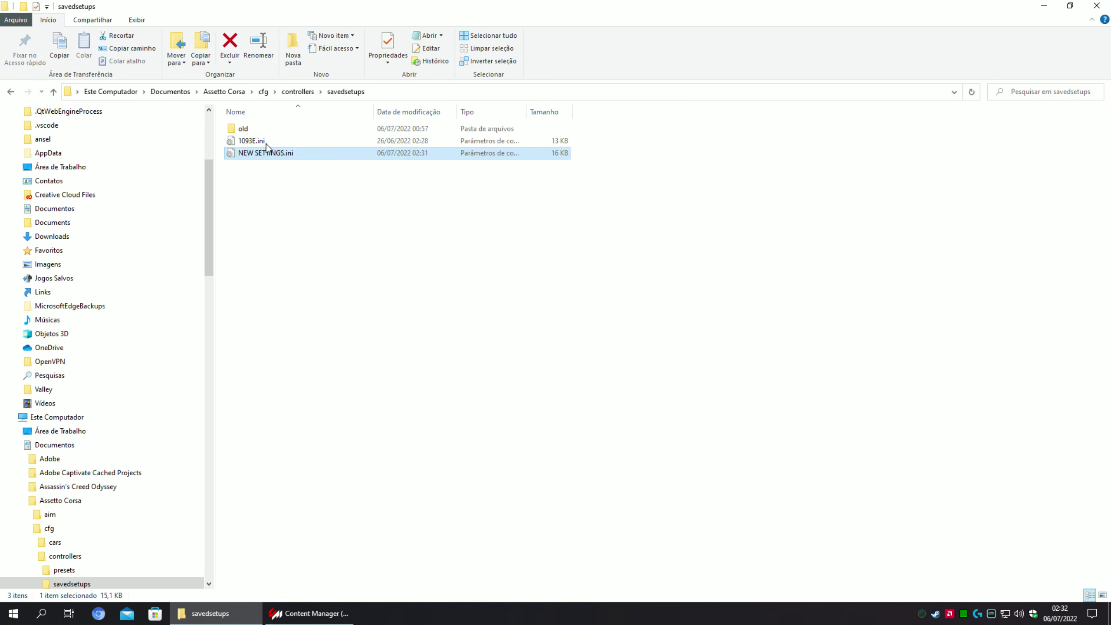
pyautogui.doubleClick(254, 154)
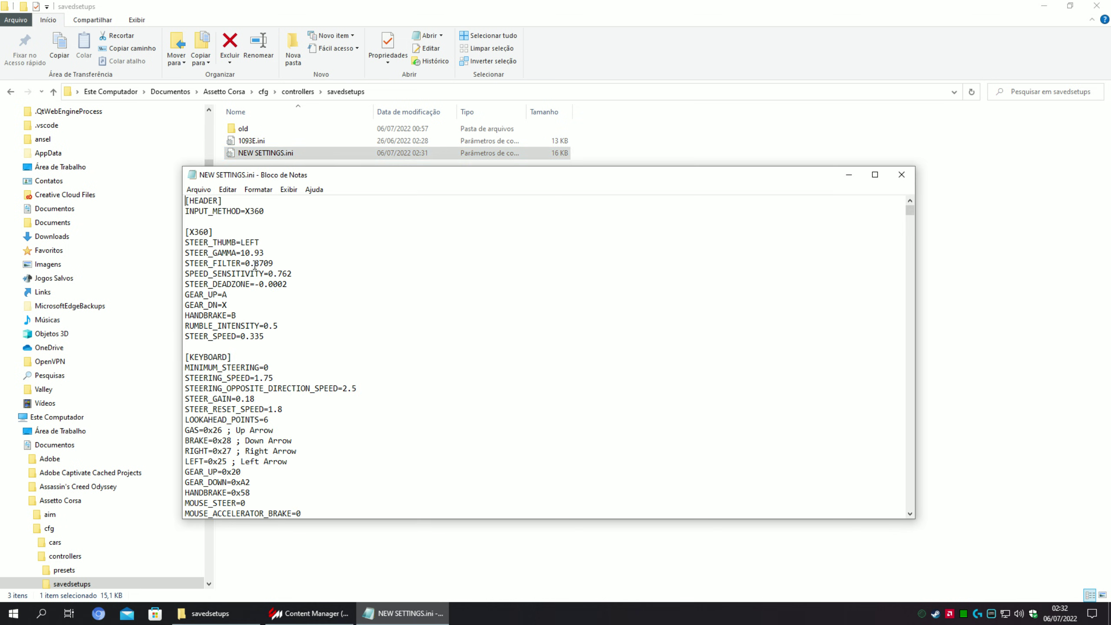
pyautogui.moveTo(241, 252); pyautogui.dragTo(265, 253)
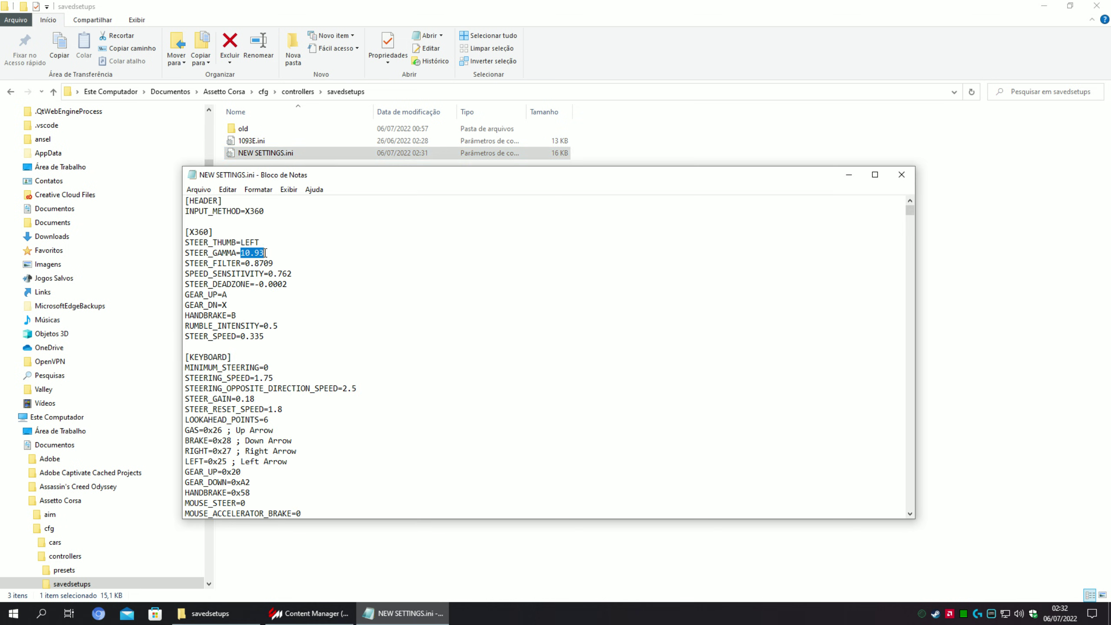
pyautogui.click(900, 180)
# Return to Content Manager and reapply the NEW SETTINGS controls preset so the edited ini values are loaded.
pyautogui.hotkey('alt', 'Tab')
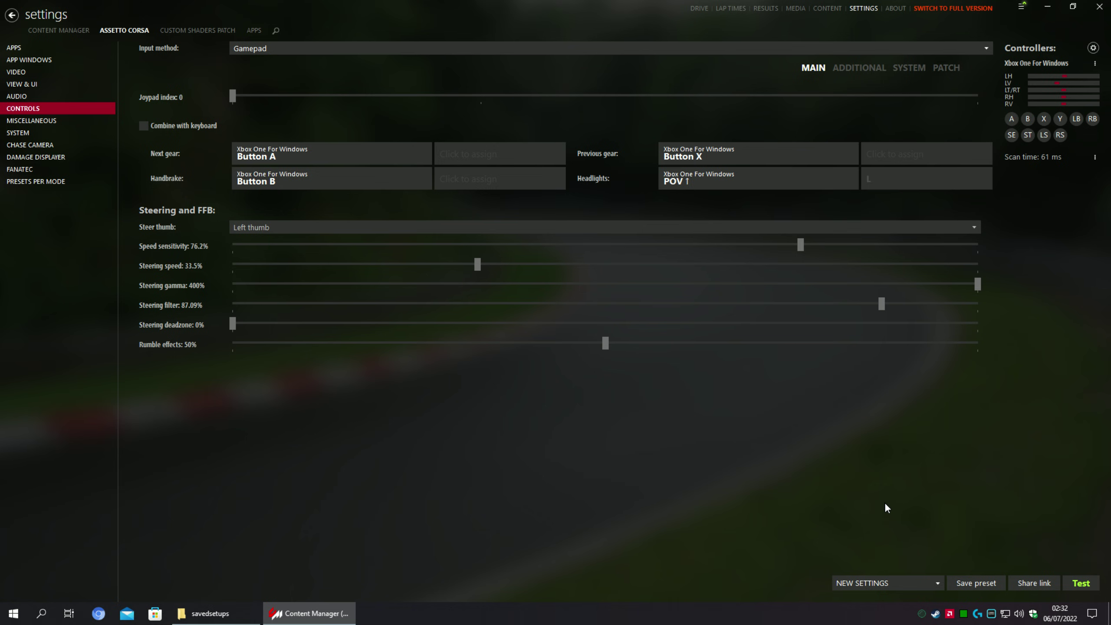
pyautogui.click(862, 581)
pyautogui.click(859, 572)
pyautogui.click(877, 585)
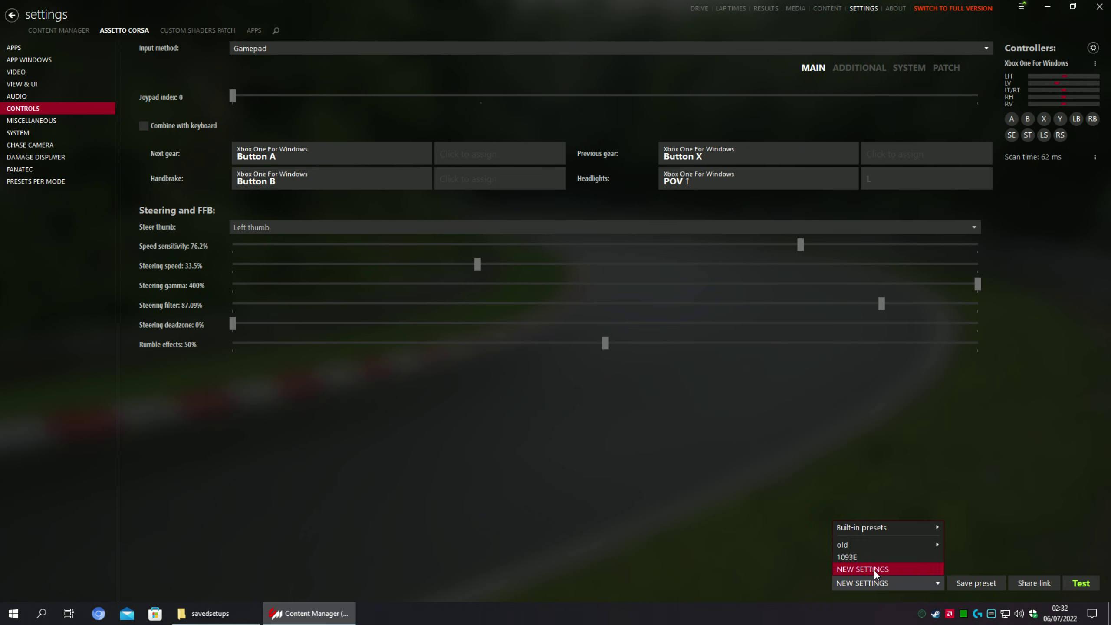
pyautogui.click(874, 569)
pyautogui.click(857, 580)
pyautogui.click(860, 569)
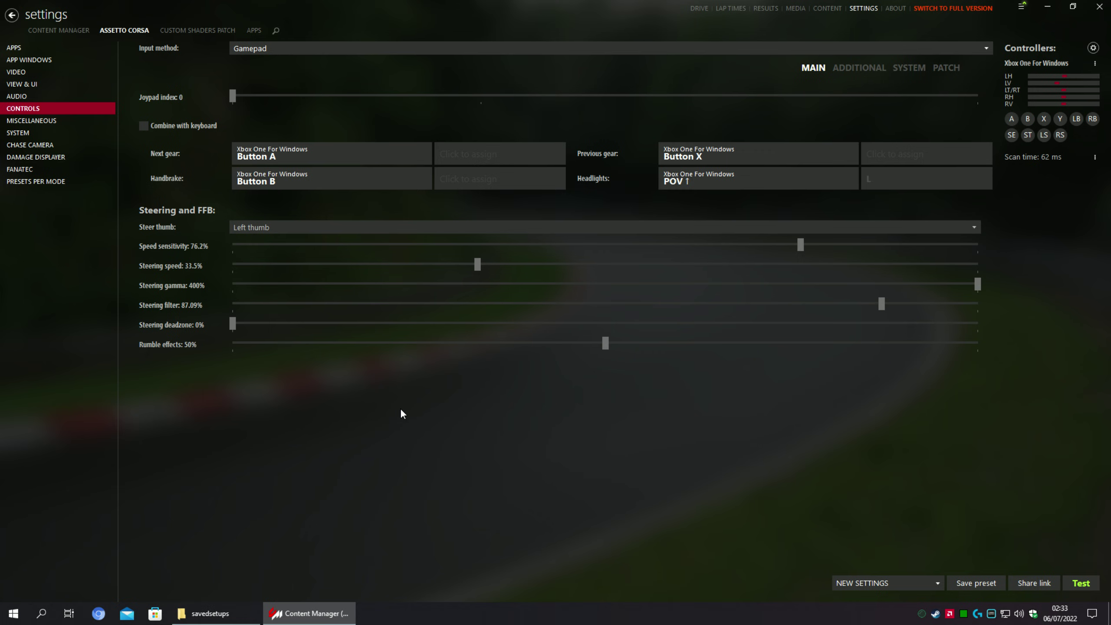
# Leave the controls settings and open Content Manager's Drive section.
pyautogui.click(698, 8)
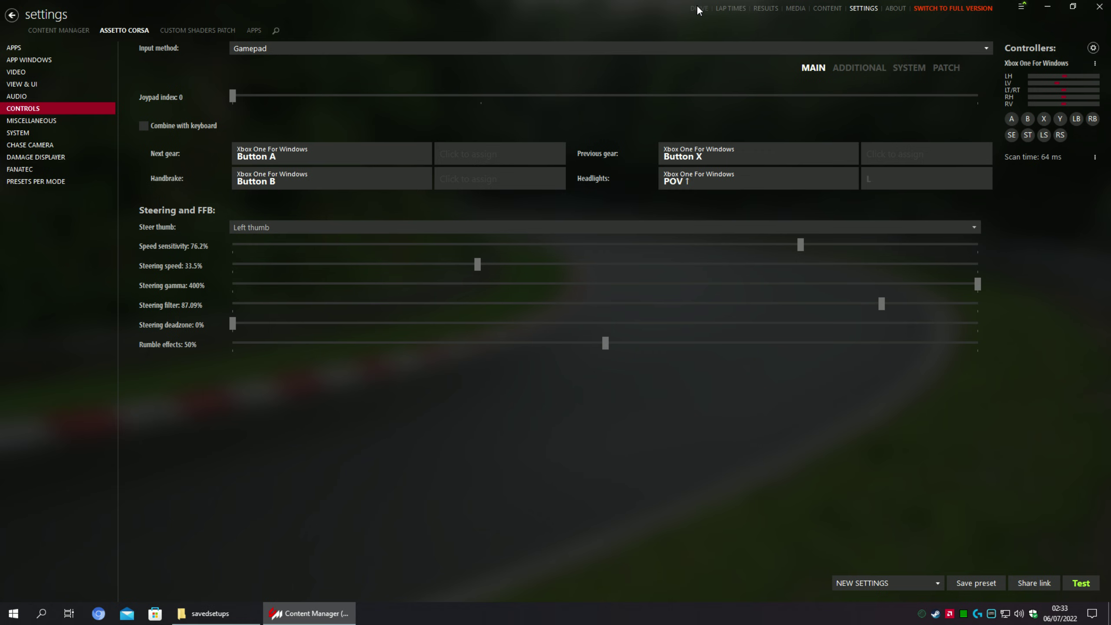